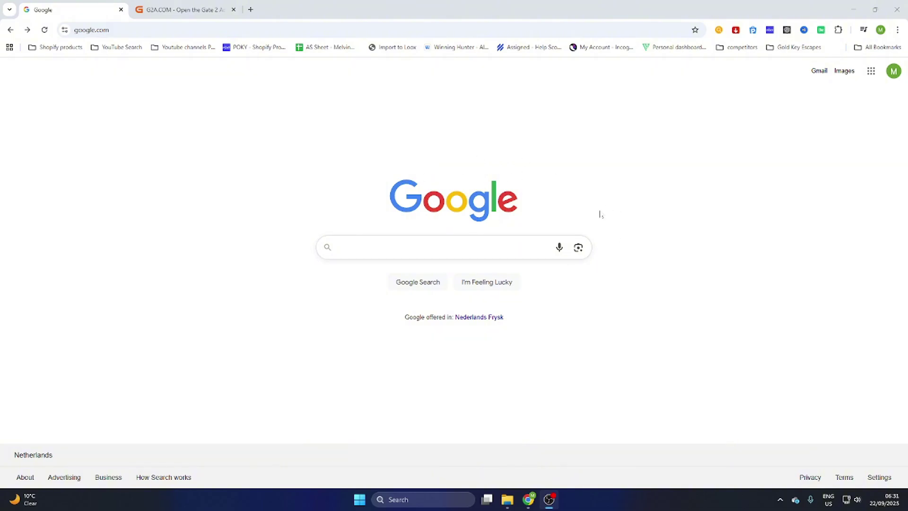
# Step: Reach the Steam store via Google, open the MX Bikes page and highlight its 29,99€ price
pyautogui.click(340, 248)
pyautogui.click(364, 273)
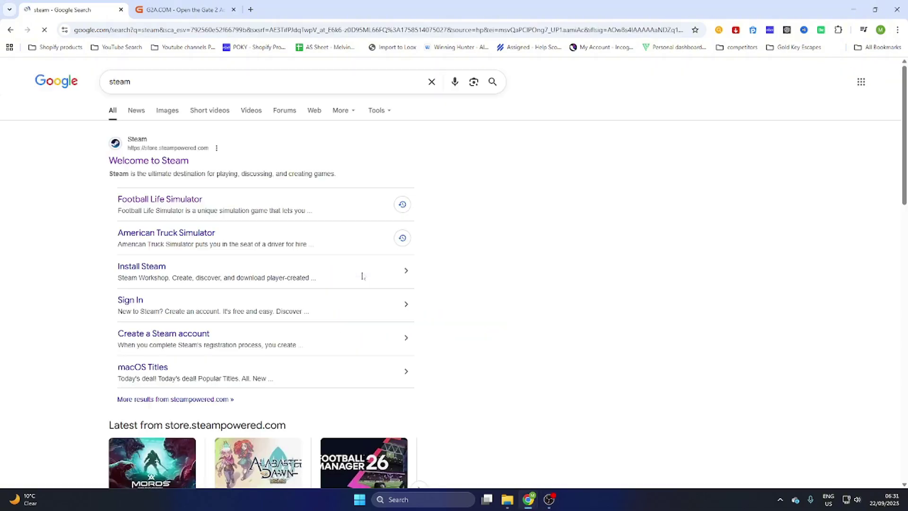
pyautogui.click(175, 162)
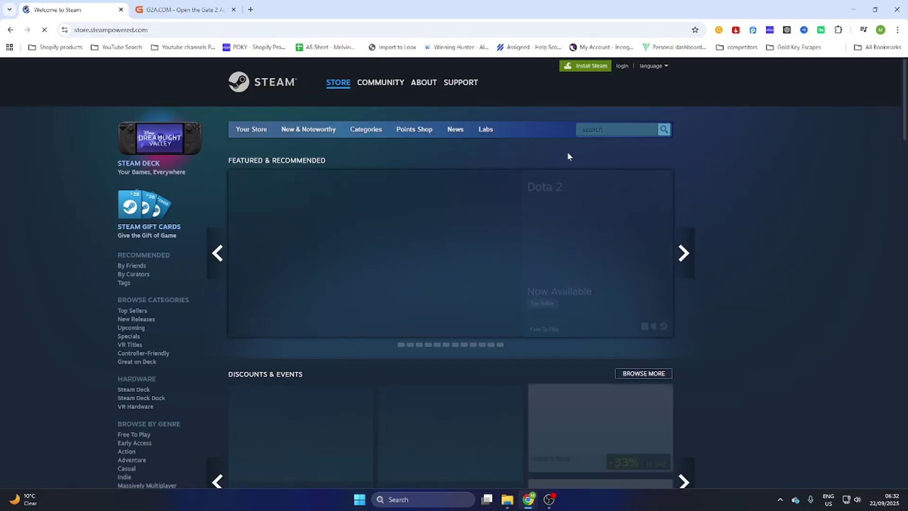
pyautogui.write('MX Bikes')
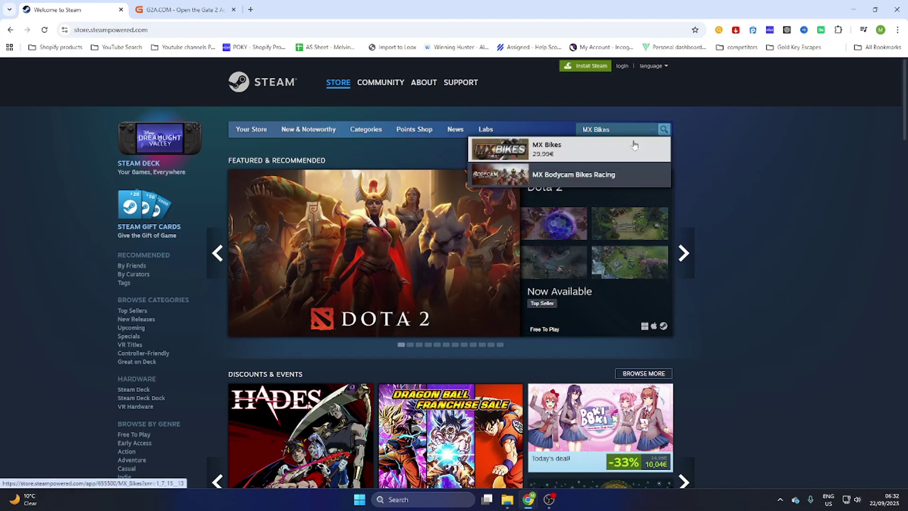
pyautogui.click(580, 147)
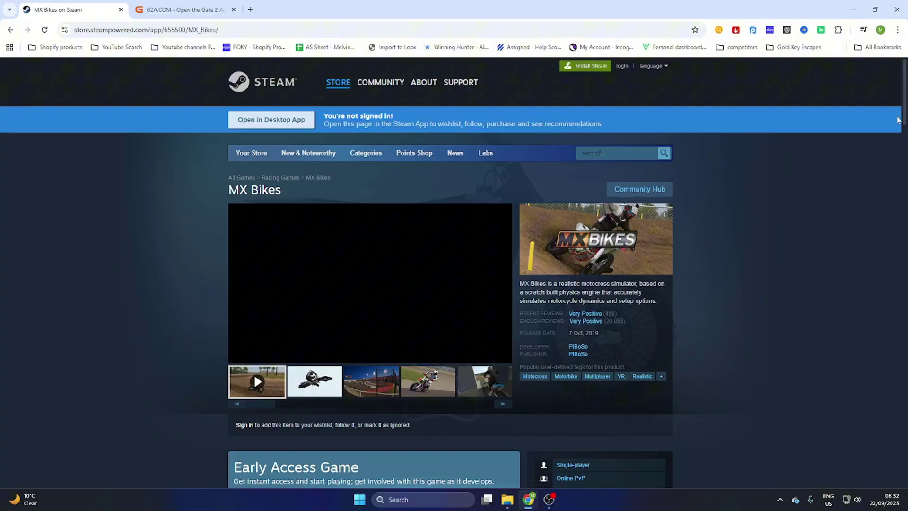
pyautogui.scroll(-3, 899, 146)
pyautogui.moveTo(899, 147); pyautogui.dragTo(897, 179)
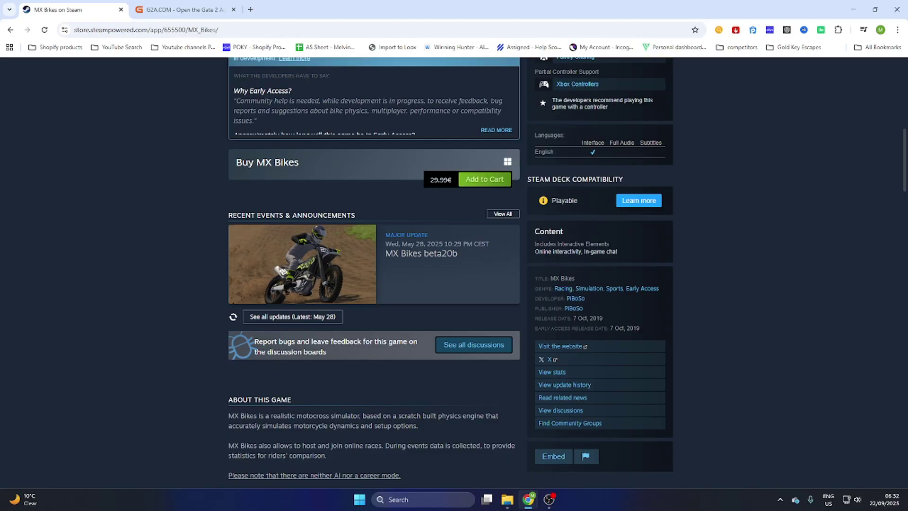
pyautogui.moveTo(454, 180); pyautogui.dragTo(430, 207)
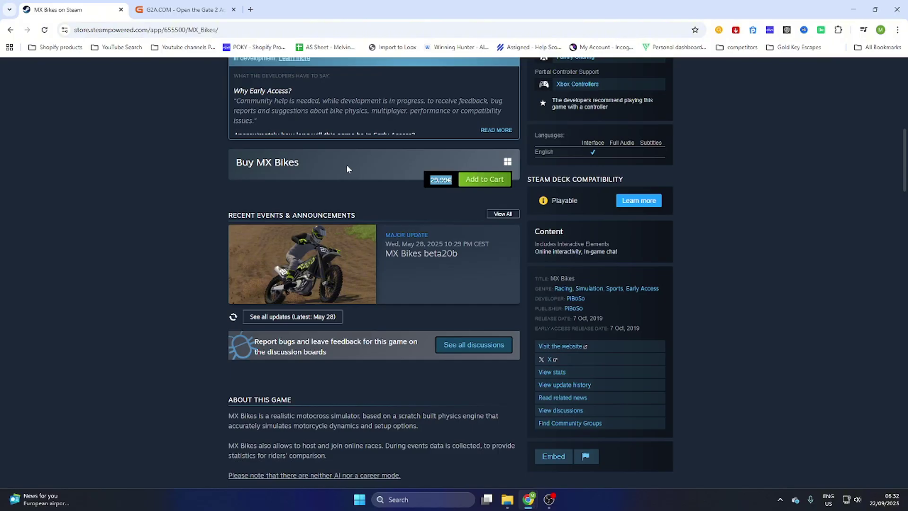
# Step: On the G2A tab, search for MX Bikes using a recent search
pyautogui.click(181, 10)
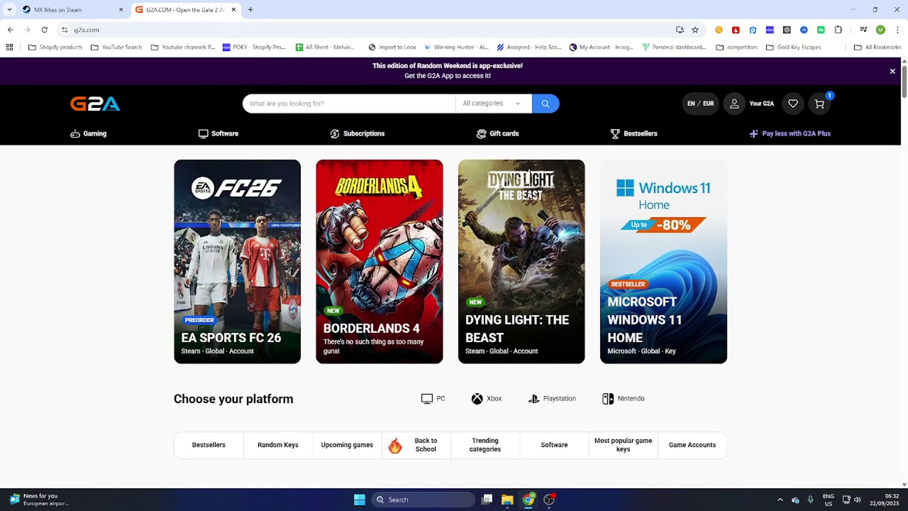
pyautogui.click(269, 104)
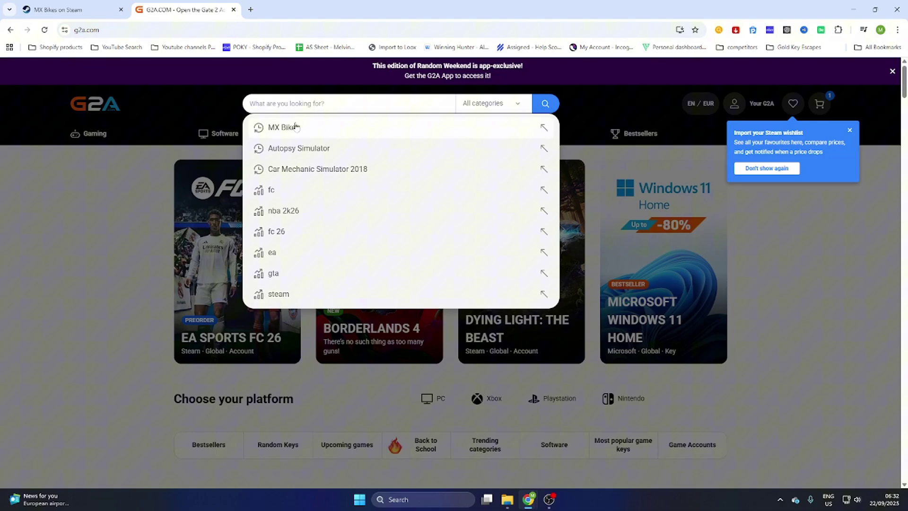
pyautogui.click(313, 129)
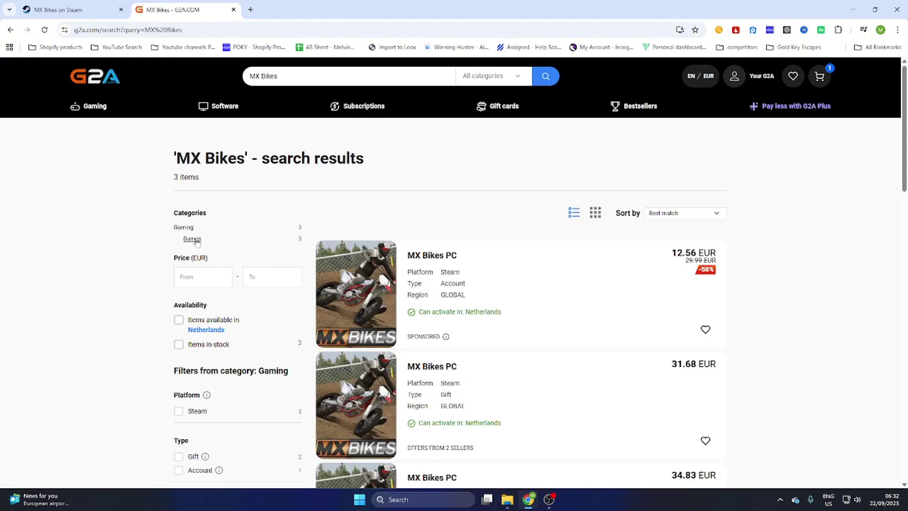
# Step: Filter the results to Games and sort by 'Price - lowest first'
pyautogui.click(192, 239)
pyautogui.click(678, 214)
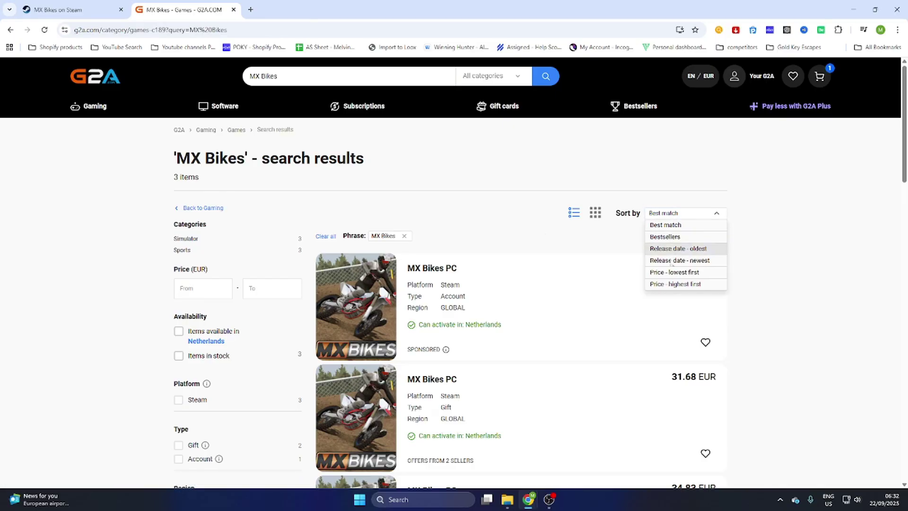
pyautogui.click(670, 272)
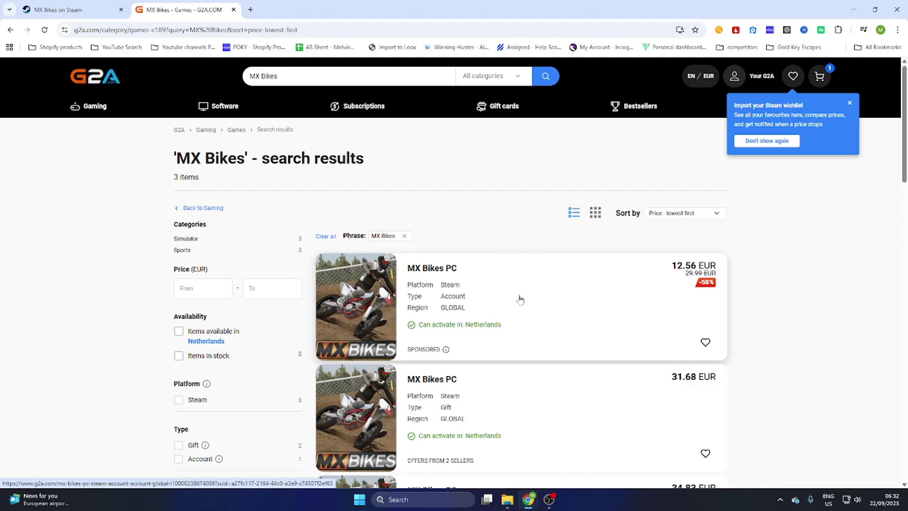
# Step: Open the €12.56 MX Bikes PC Steam Account offer and compare it with Steam's 29,99€
pyautogui.click(558, 285)
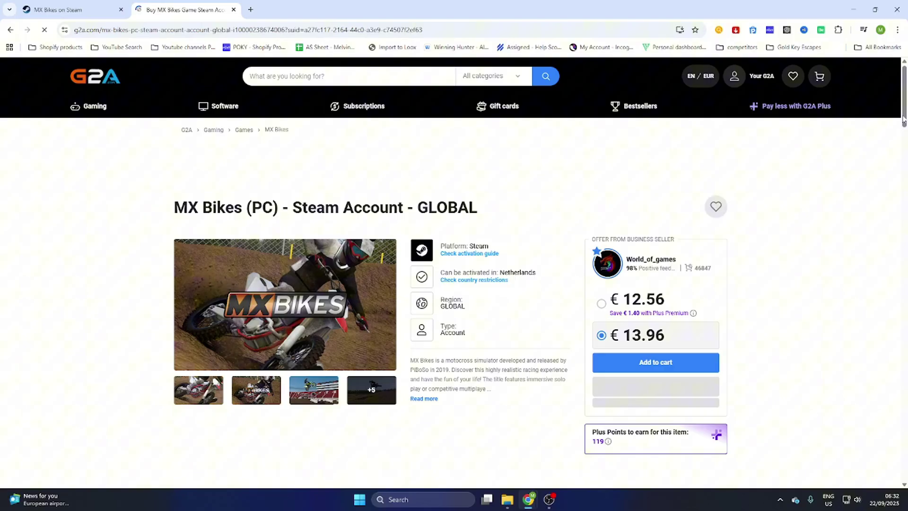
pyautogui.scroll(-1, 888, 138)
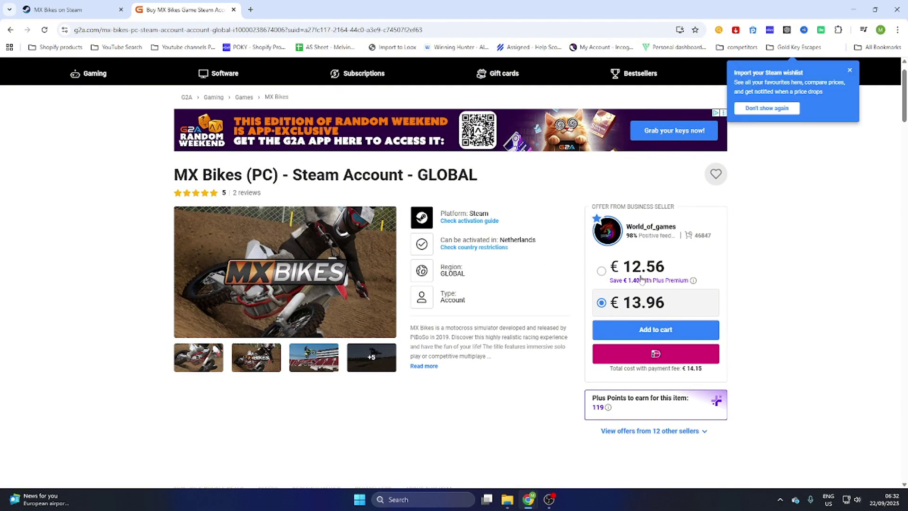
pyautogui.click(74, 15)
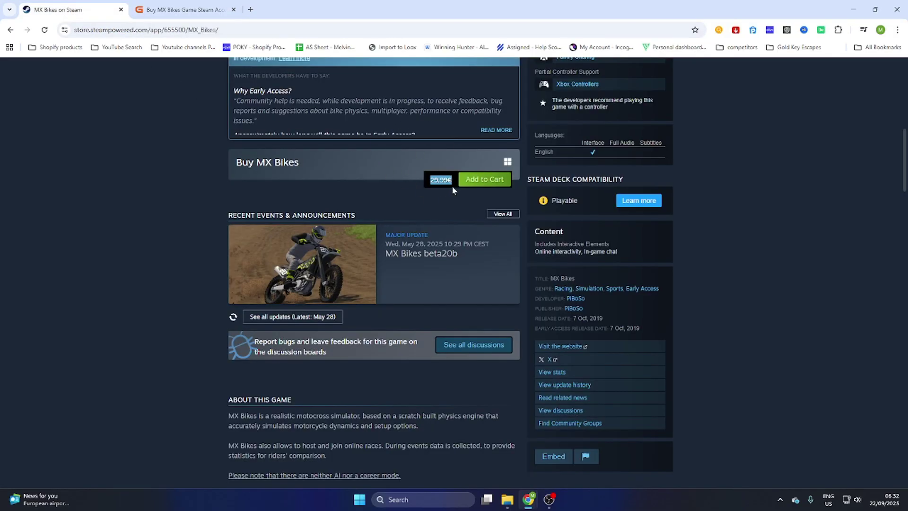
pyautogui.click(175, 8)
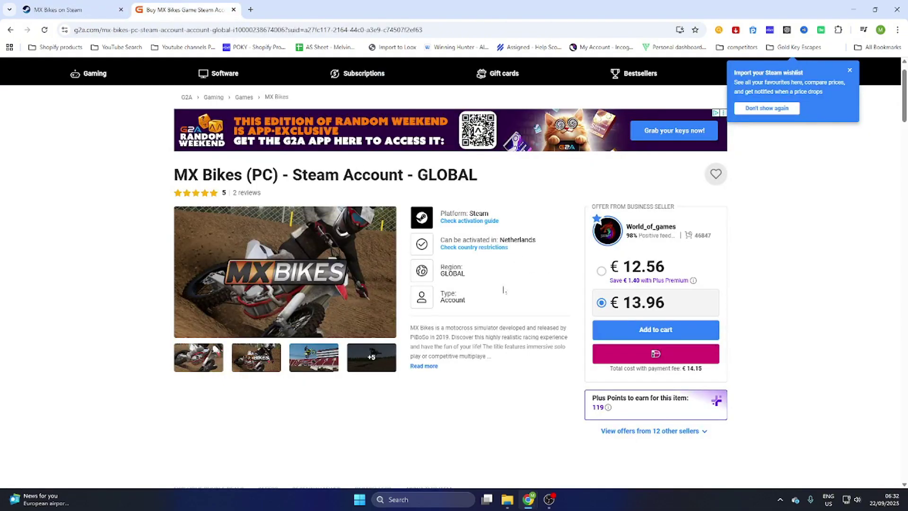